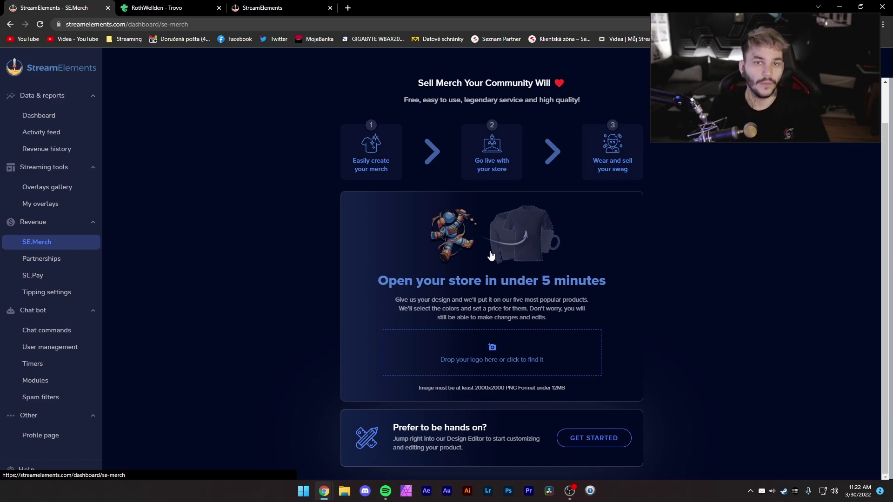
- Open the Partnerships page and review the Fortnite, Doritos and Scavengers creator programs, including the Scavengers description
left_click(61, 256)
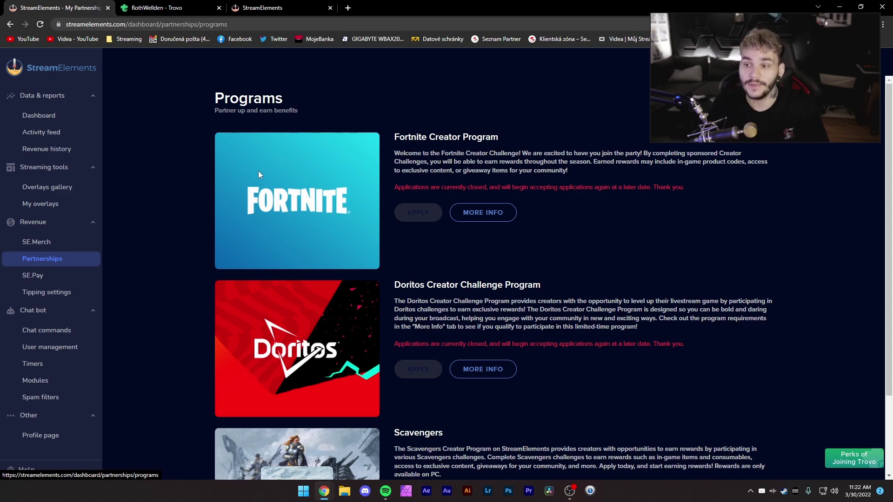
scroll(273, 224, "down", 2)
scroll(297, 231, "up", 2)
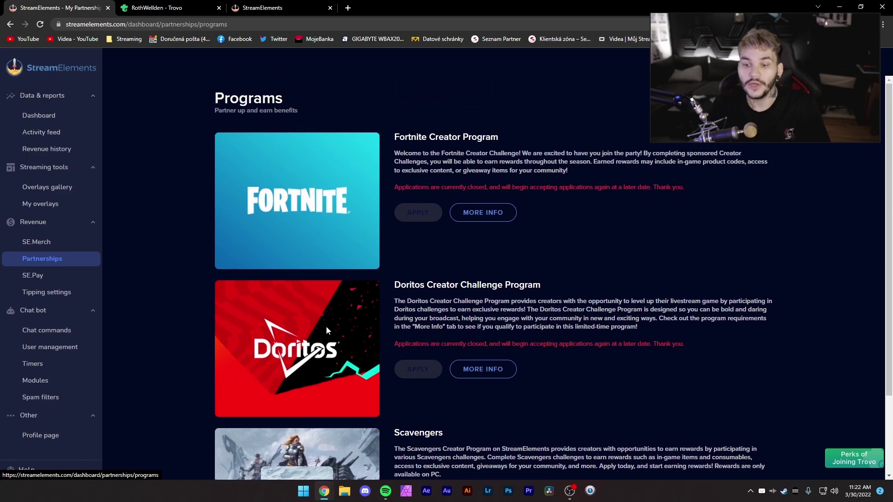
scroll(290, 272, "down", 2)
scroll(311, 381, "down", 1)
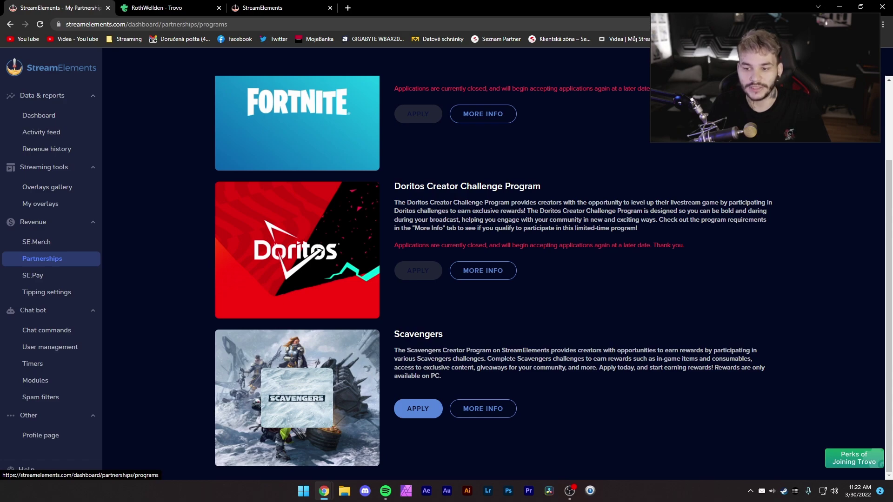
left_click_drag(470, 359, 395, 350)
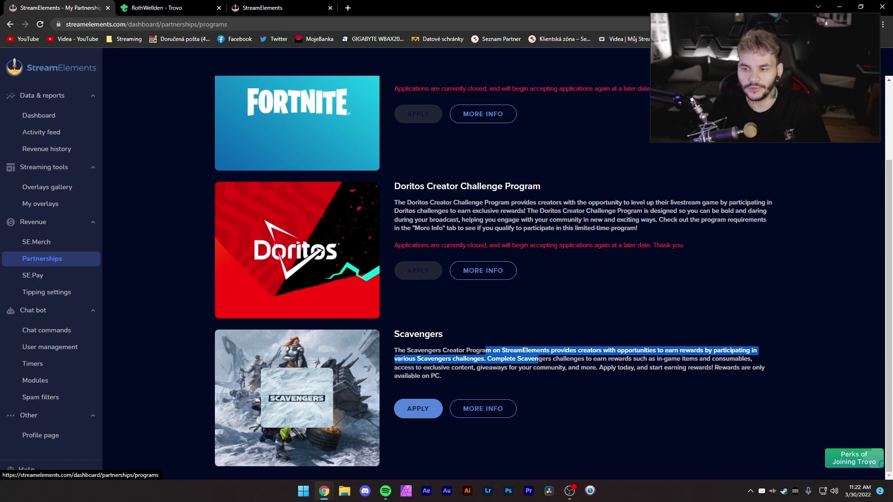
left_click(470, 367)
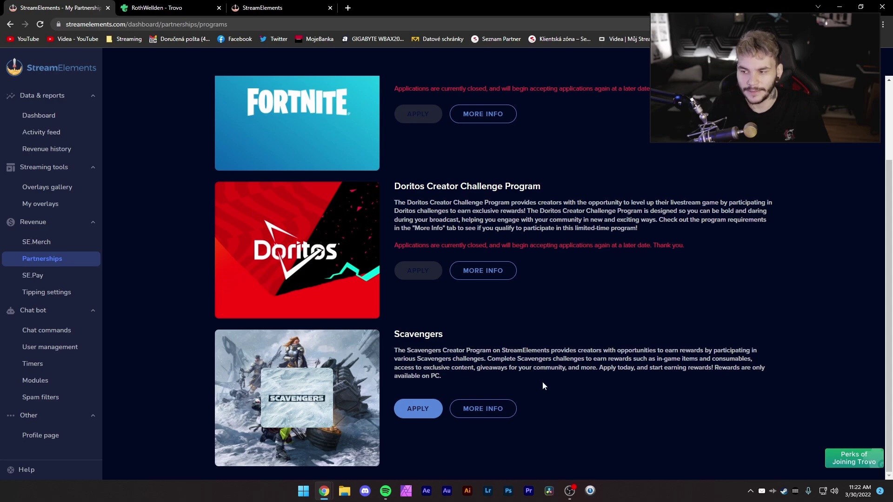
scroll(543, 382, "up", 2)
scroll(352, 311, "down", 1)
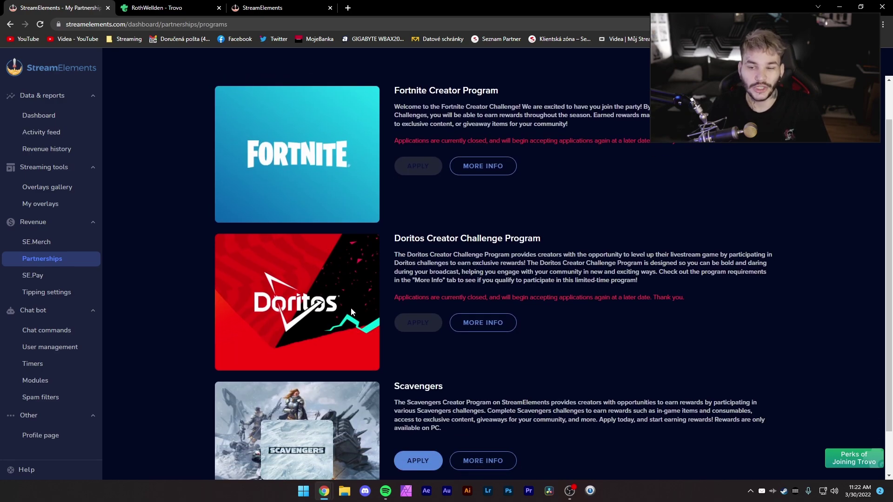
- Open the SE.Pay page and examine the balance overview, the withdrawal option and the FAQ
left_click(35, 277)
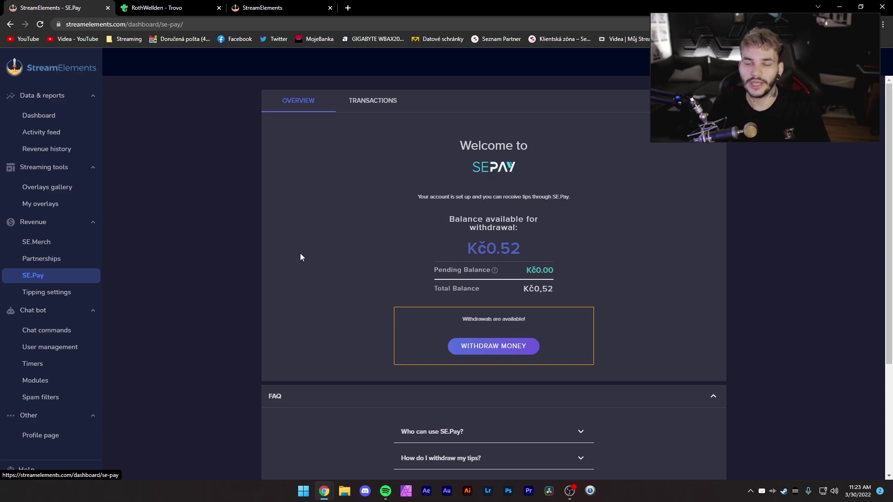
scroll(301, 251, "down", 1)
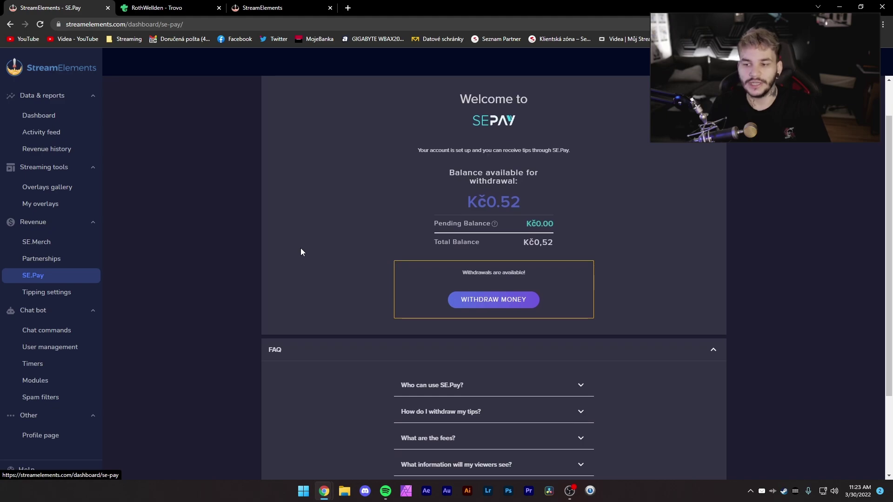
scroll(363, 246, "up", 1)
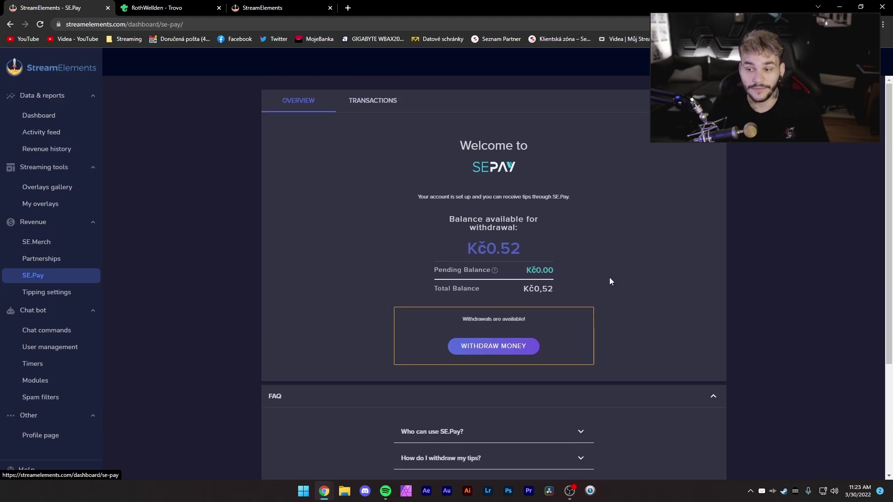
double_click(584, 275)
left_click(553, 326)
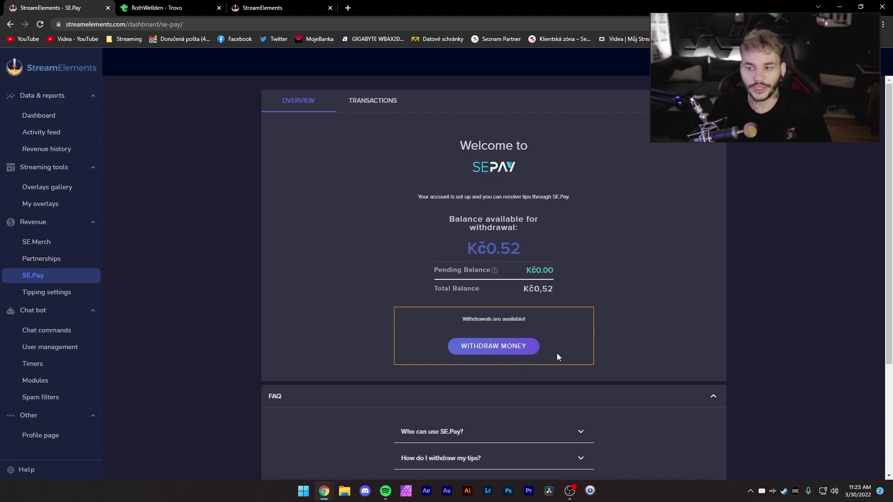
scroll(554, 347, "down", 3)
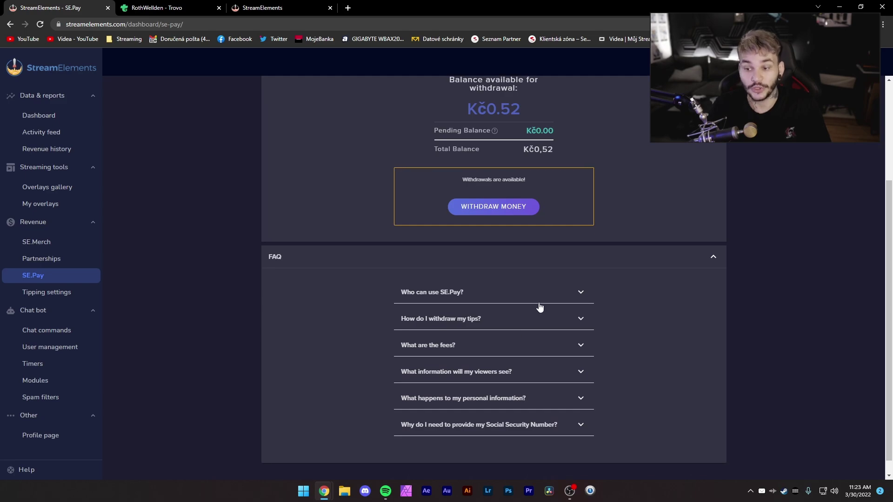
scroll(504, 306, "up", 3)
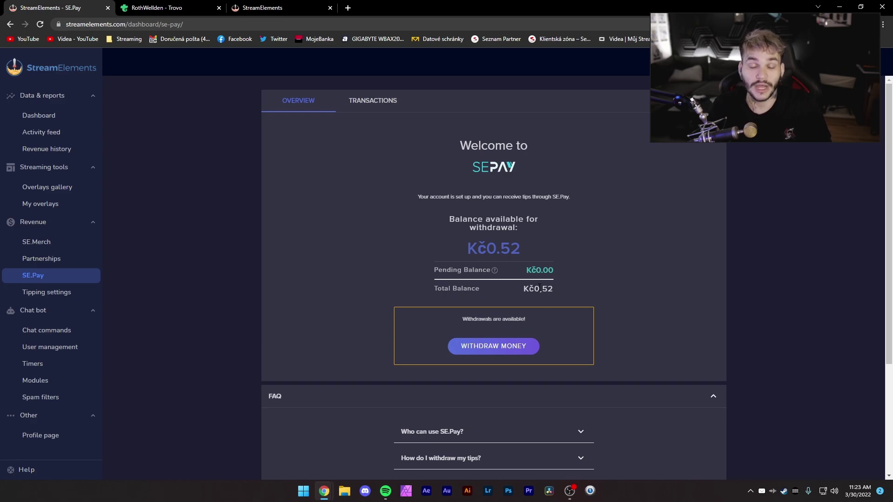
mouse_move(524, 181)
left_mouse_down()
mouse_move(496, 175)
mouse_move(533, 182)
left_mouse_up()
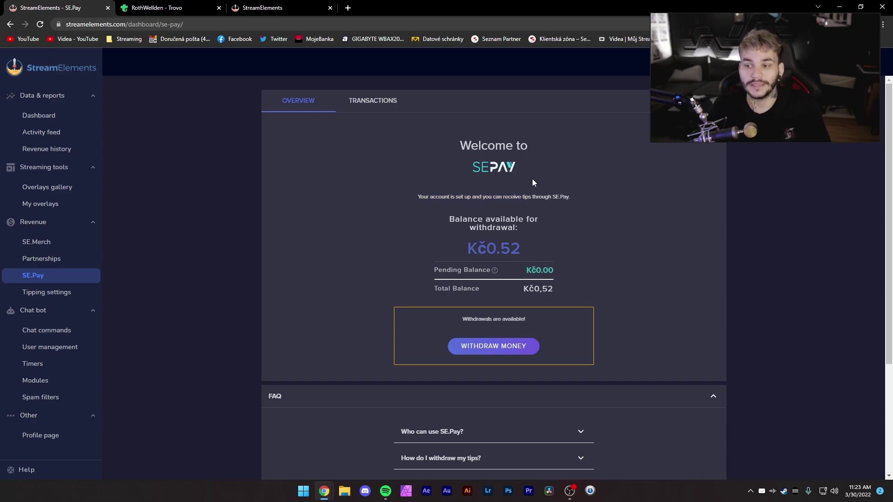
- Open the tipping settings and look through the expanded Page Settings section
left_click(64, 294)
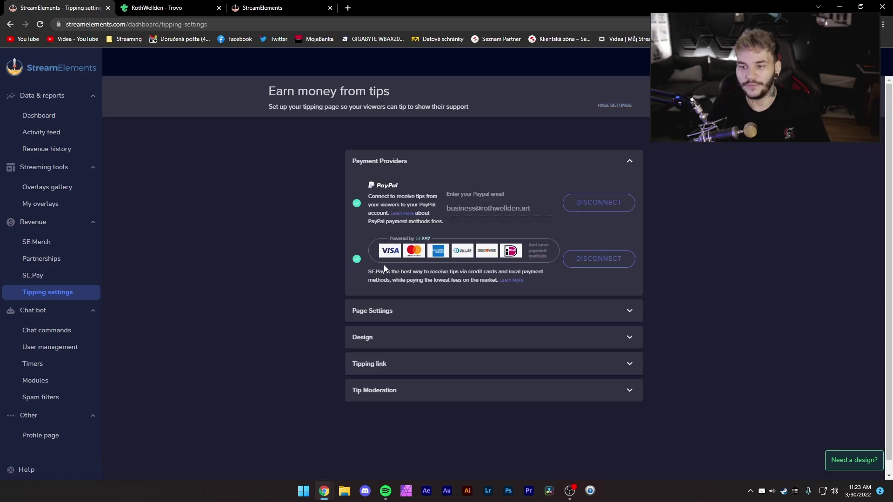
left_click(381, 312)
scroll(423, 275, "down", 5)
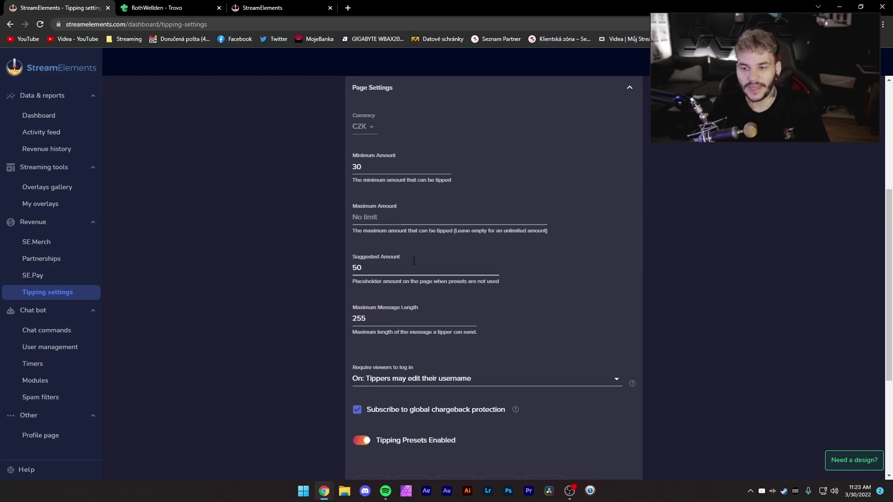
scroll(460, 386, "down", 1)
scroll(477, 328, "up", 6)
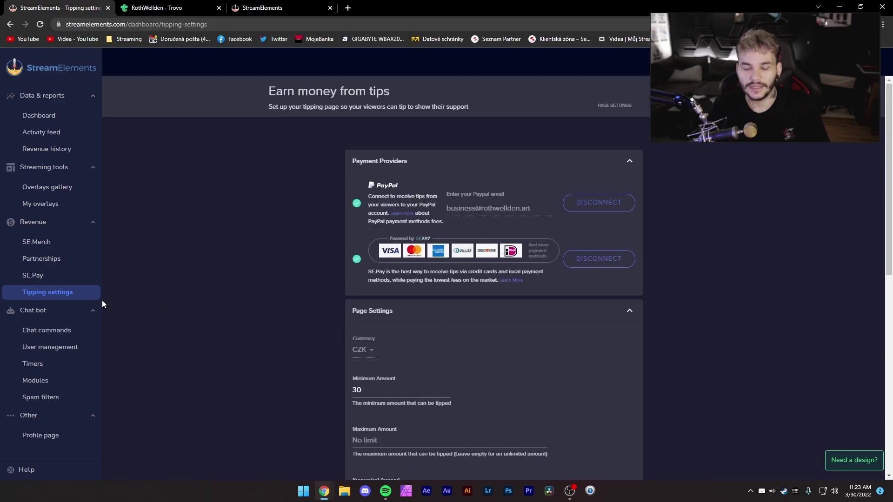
- Open the chat bot's chat commands, view the custom commands and return to the default commands
left_click(52, 331)
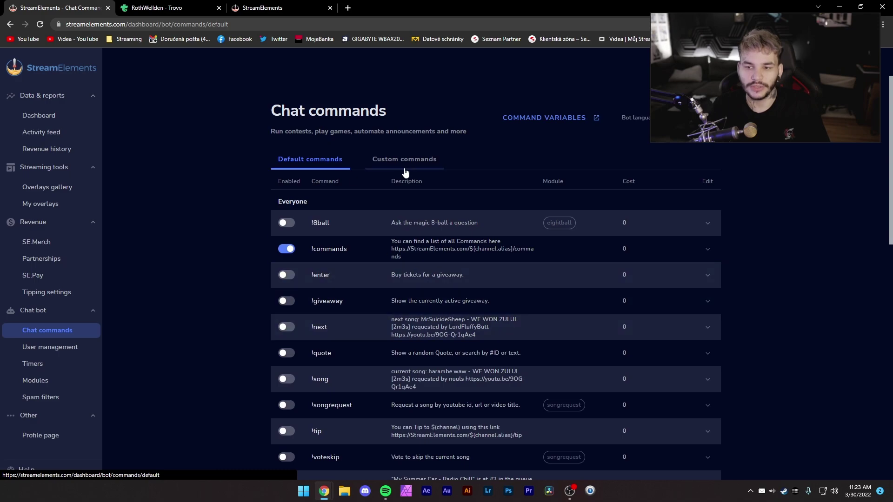
left_click(405, 168)
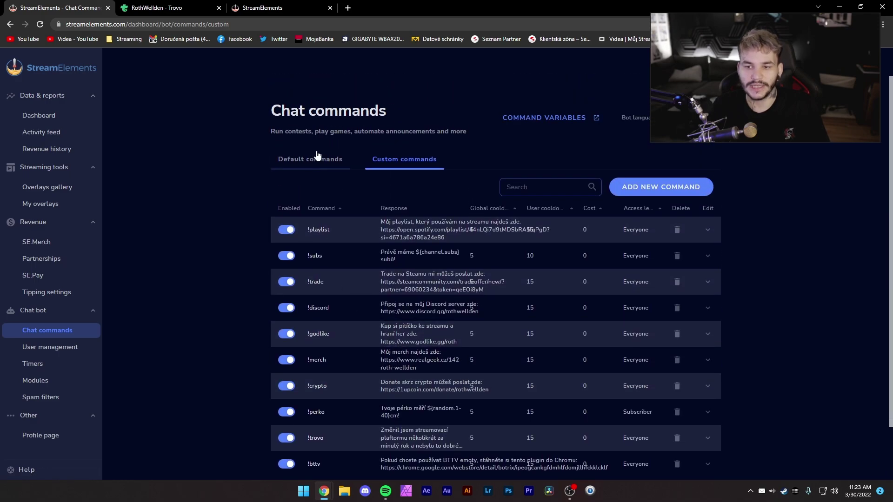
left_click(317, 156)
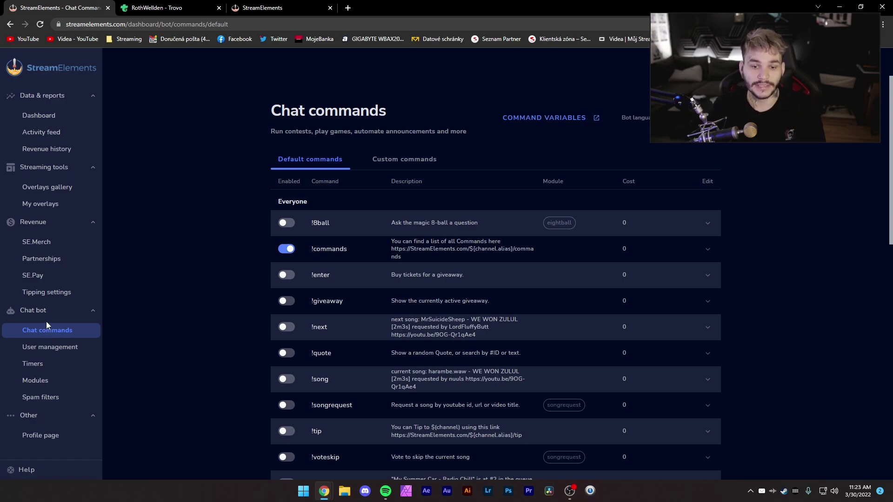
- Collapse the Chat bot group and view the Profile page settings
left_click(64, 314)
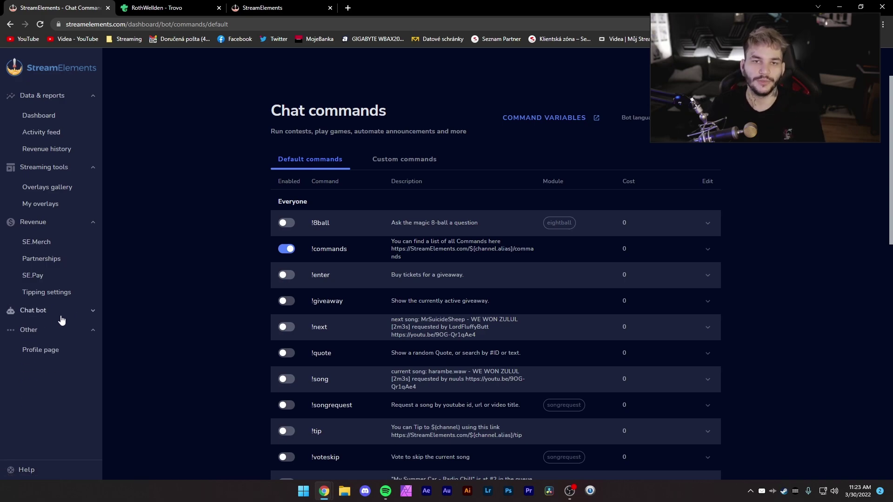
left_click(40, 349)
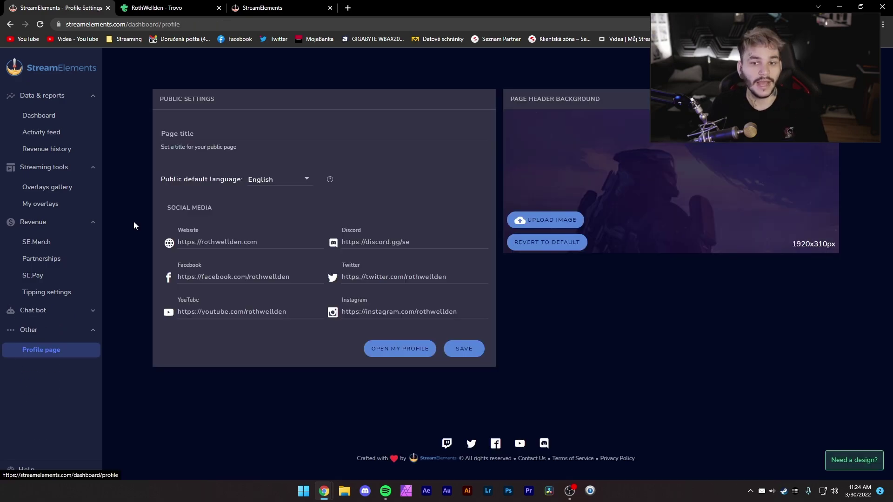
- Reopen the tipping settings and examine the PayPal description and e-mail field under Payment Providers
left_click(28, 70)
left_click(60, 288)
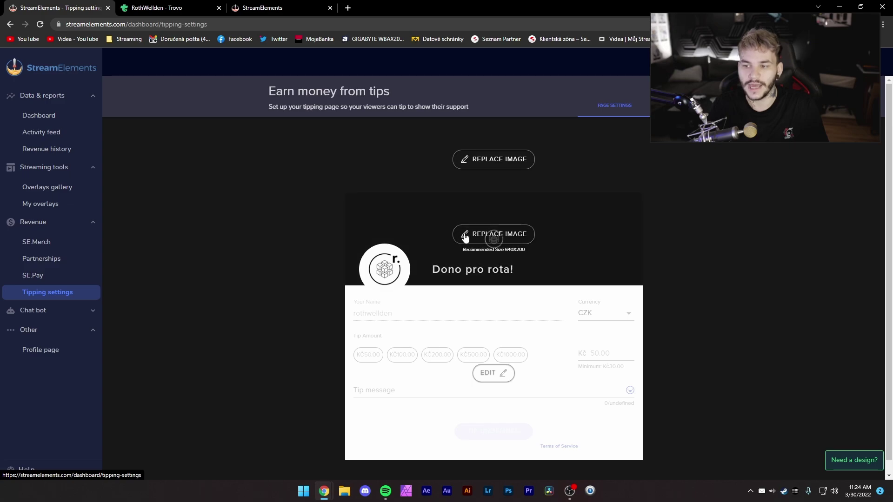
key("Escape")
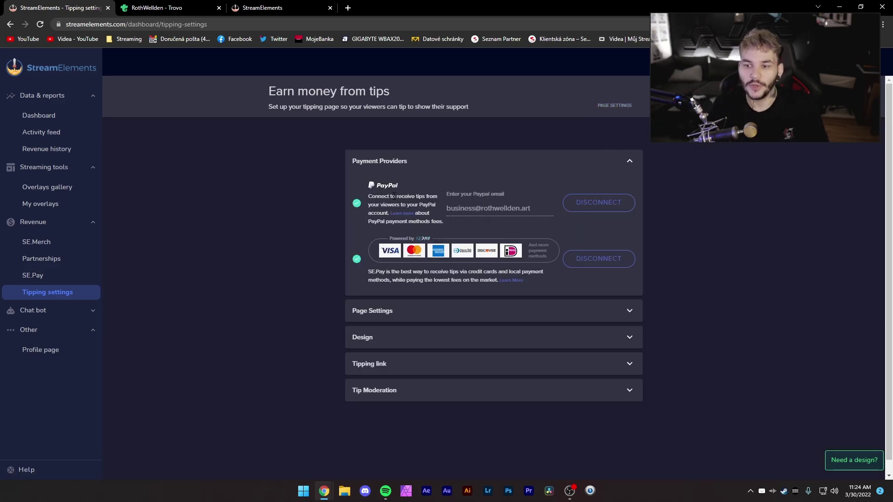
left_click_drag(369, 195, 439, 195)
left_click(512, 221)
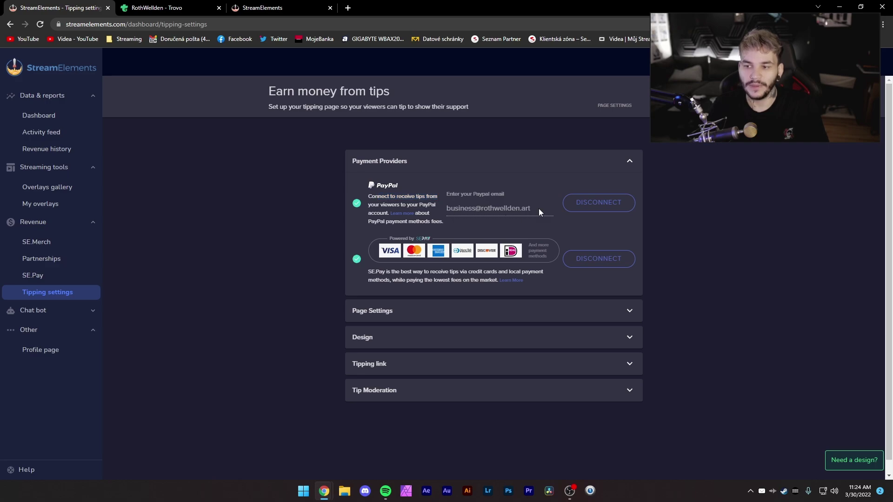
left_click(520, 212)
left_click_drag(531, 210, 438, 210)
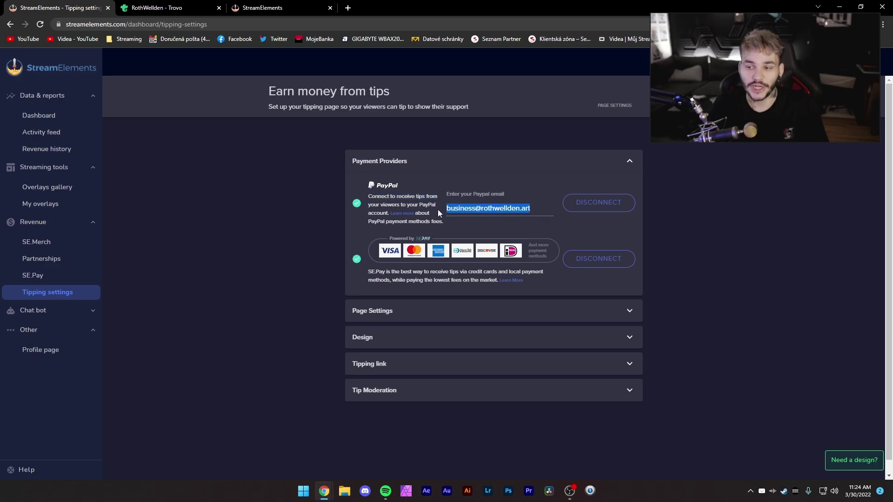
left_click(574, 227)
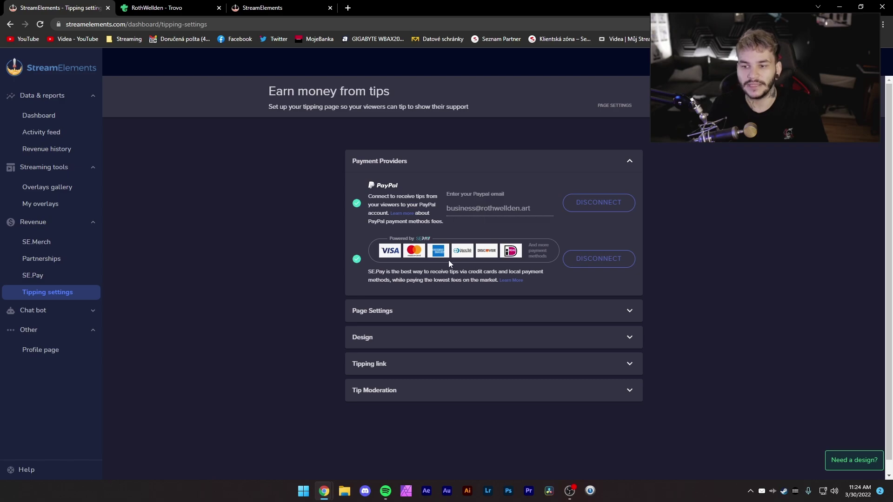
- Expand Page Settings and examine the currency and the minimum, maximum and suggested tip amounts
left_click(425, 313)
scroll(410, 260, "down", 4)
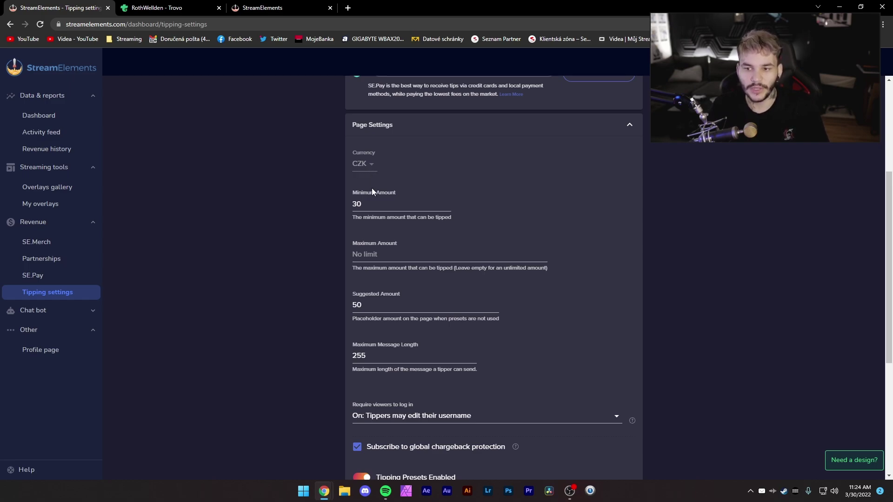
double_click(415, 208)
left_click(374, 229)
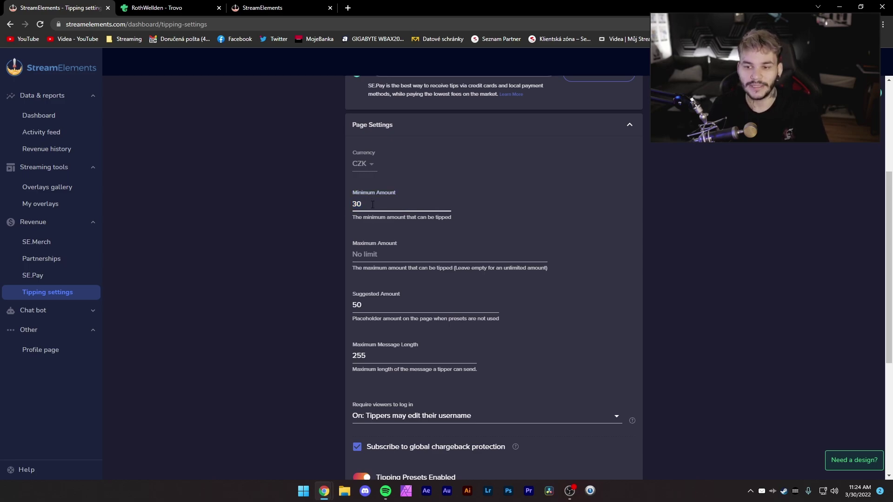
scroll(370, 205, "down", 1)
left_click(409, 215)
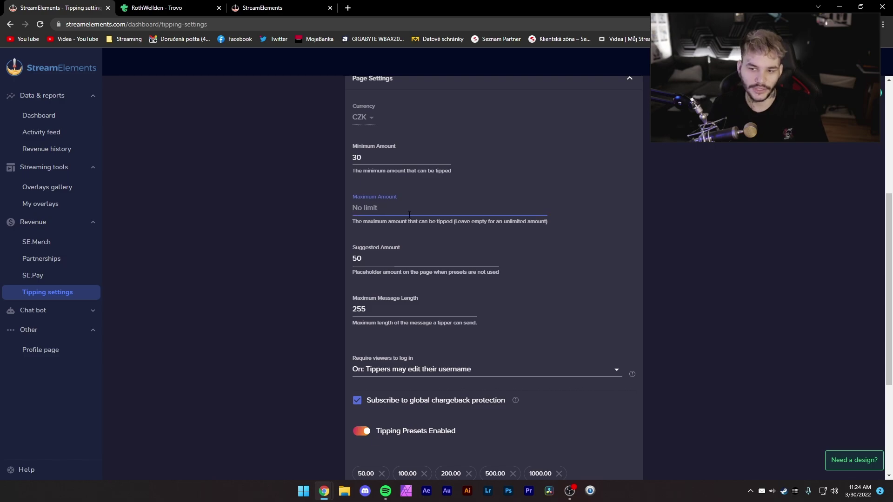
left_click_drag(363, 259, 359, 258)
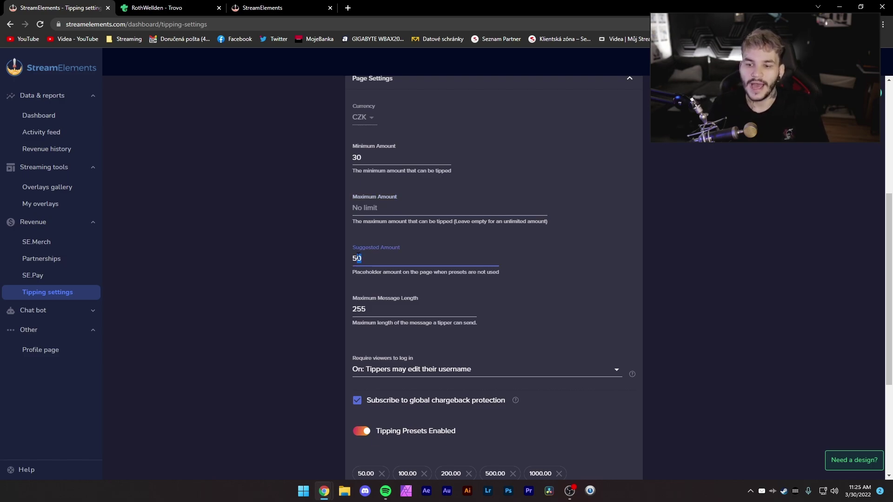
left_click(382, 264)
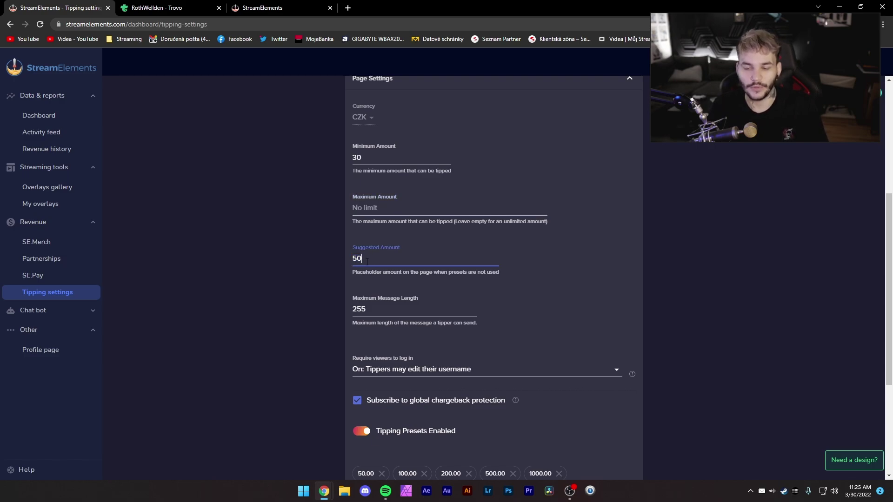
- Examine the maximum message length and the viewer login options, keeping "On: Tippers may edit their username" selected
double_click(374, 310)
scroll(374, 268, "down", 1)
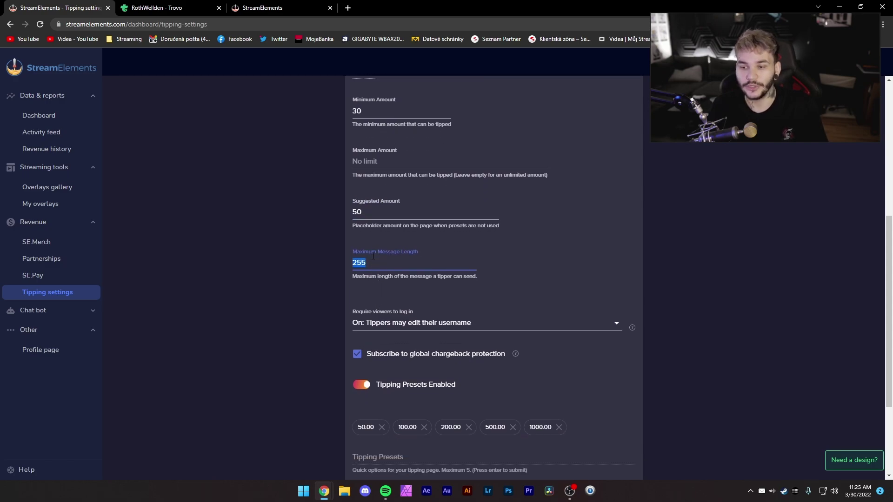
left_click(298, 264)
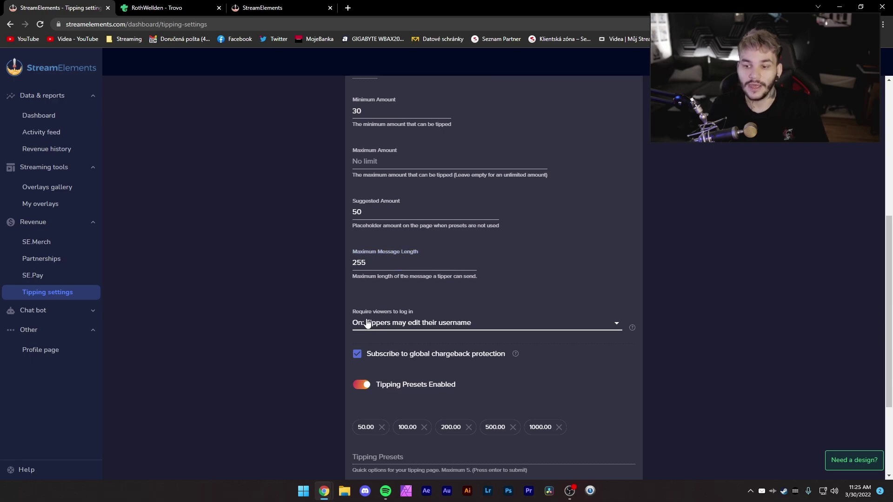
left_click_drag(415, 312, 391, 312)
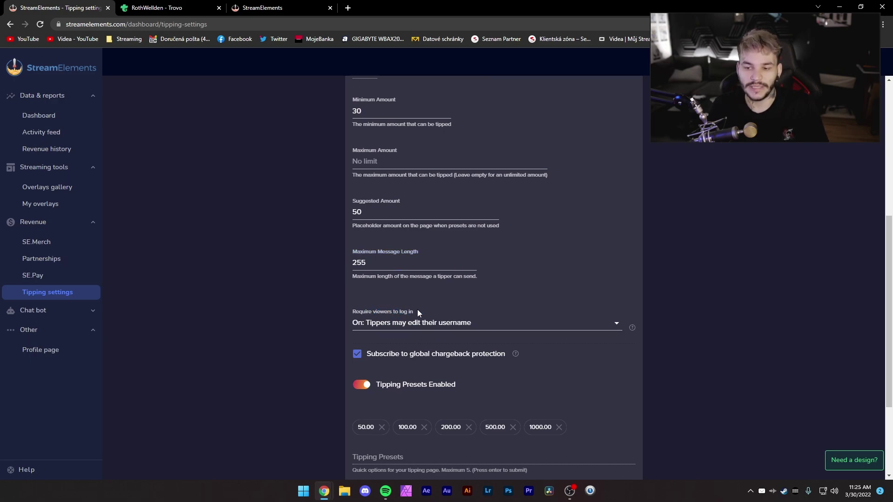
left_click(401, 325)
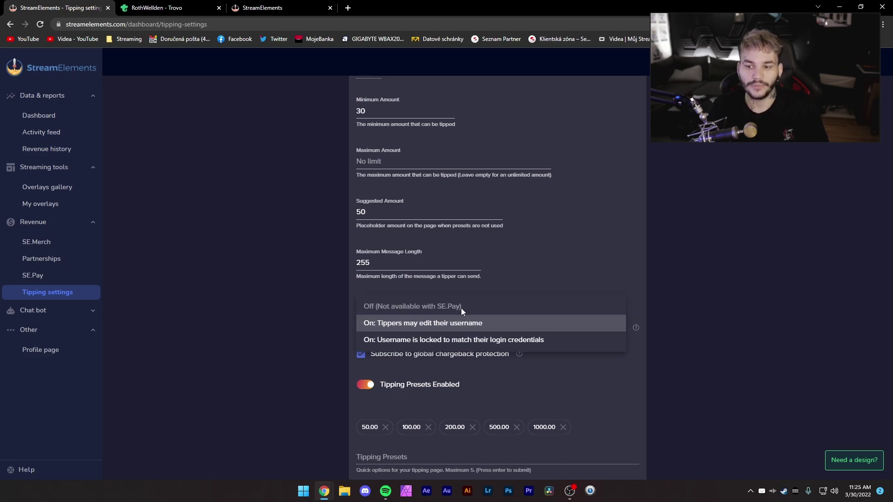
left_click(435, 327)
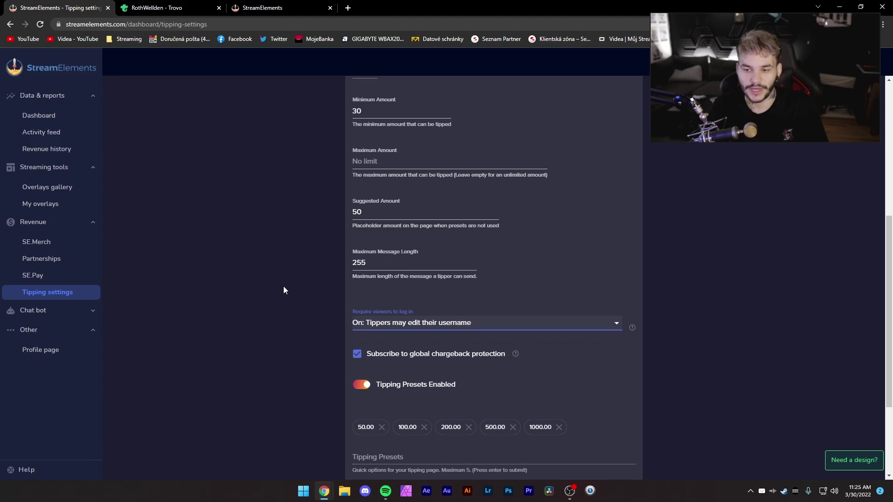
- Examine the global chargeback protection option and the tipping presets in the page settings
scroll(409, 298, "down", 2)
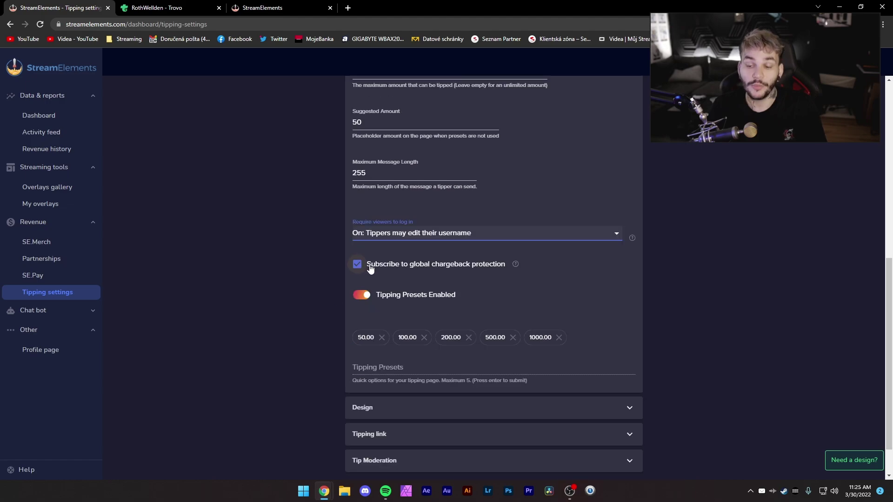
left_click(416, 267)
left_click(395, 269)
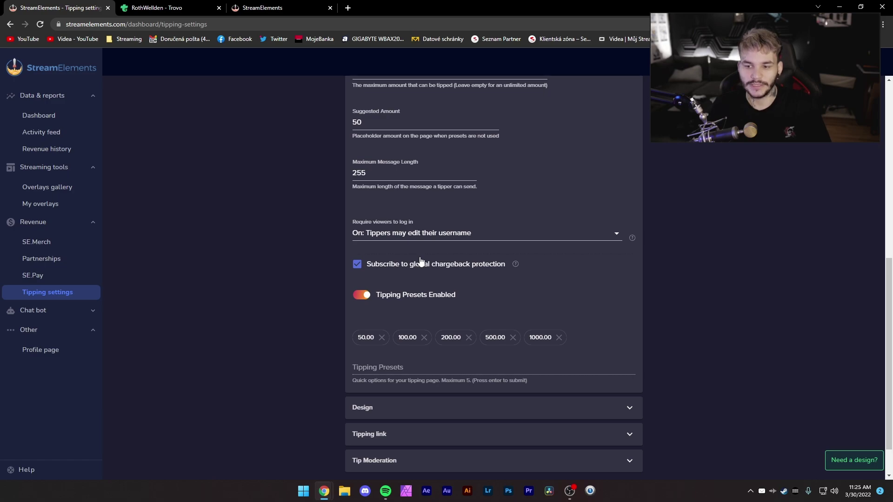
scroll(388, 264, "down", 1)
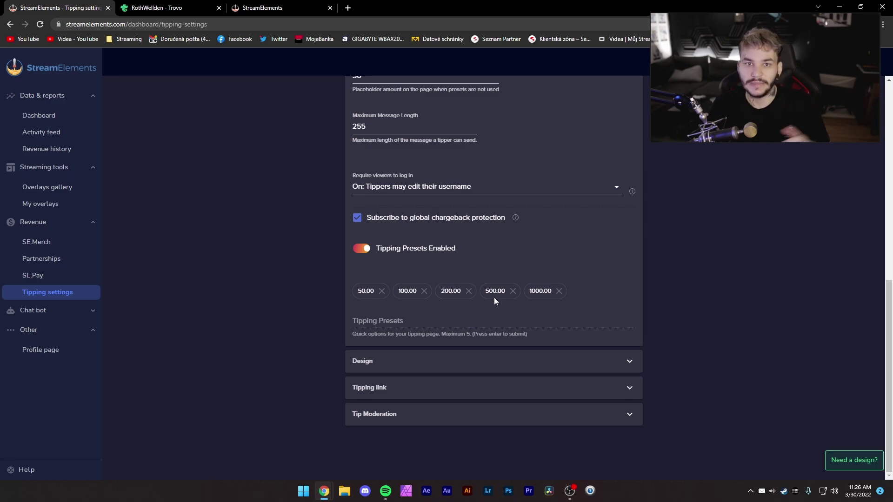
- Expand the Design section and change the tipping page title to "Dono pro Rota!"
left_click(473, 361)
scroll(473, 223, "down", 3)
scroll(334, 269, "down", 2)
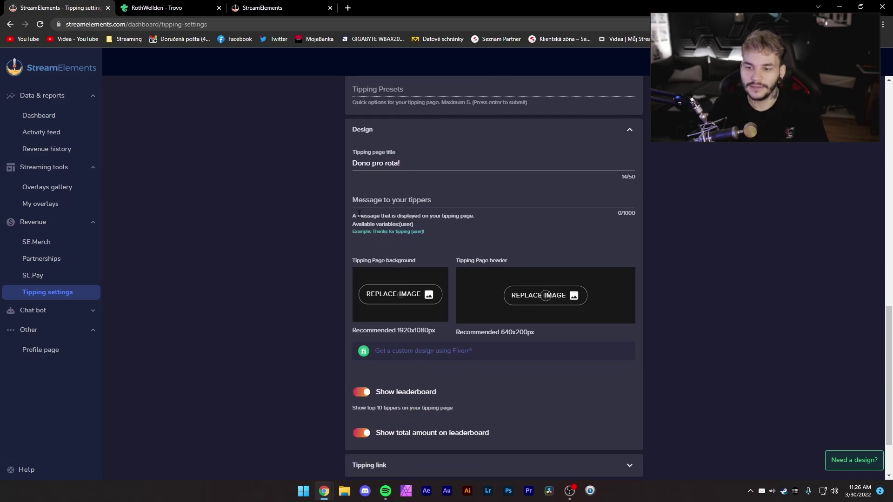
triple_click(412, 160)
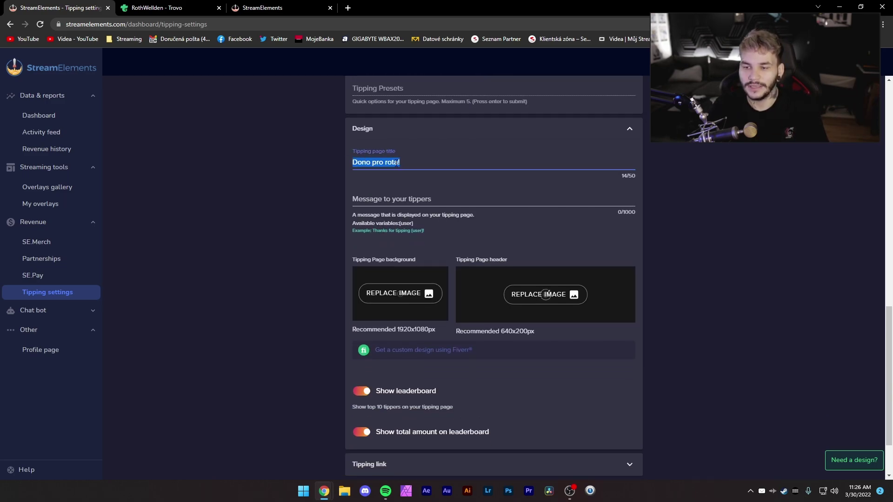
left_click(398, 163)
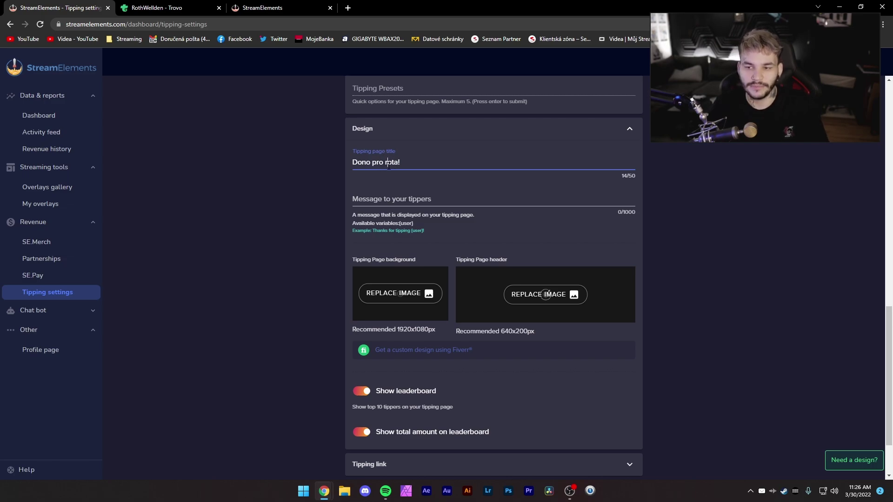
key("BackSpace")
type("R")
- Enter "Děkui za donate {user}!" as the message to tippers, copying the user variable from the example text
left_click(382, 195)
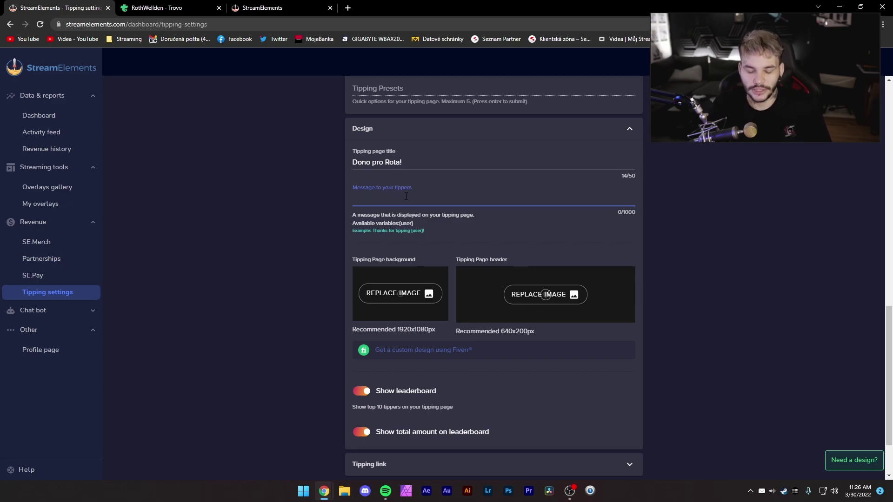
type("Děkui za donate")
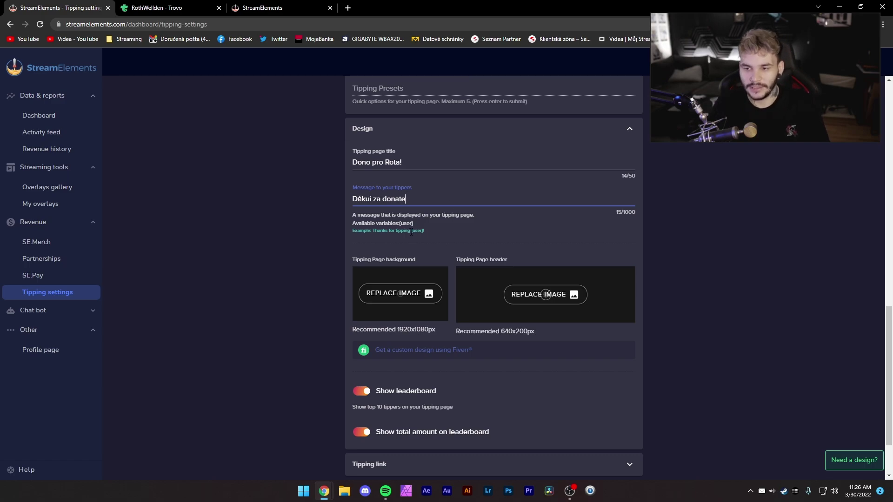
left_click_drag(411, 231, 424, 231)
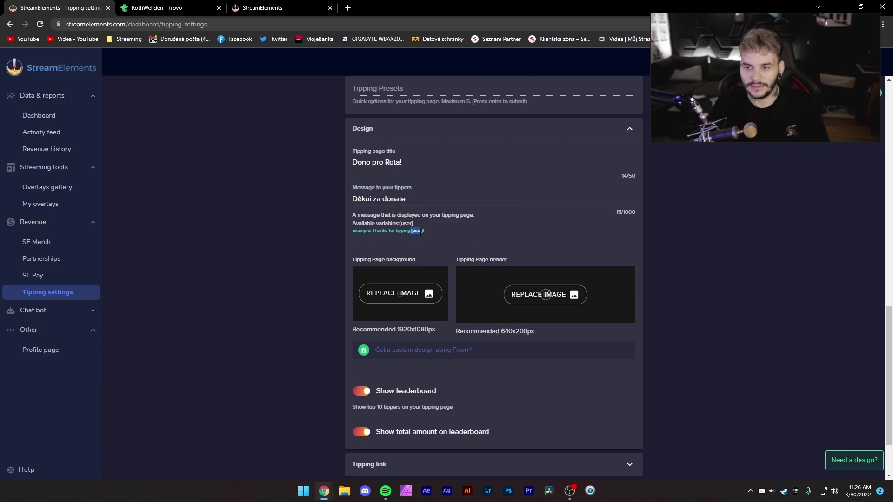
key("ctrl+c")
left_click(430, 200)
key("ctrl+v")
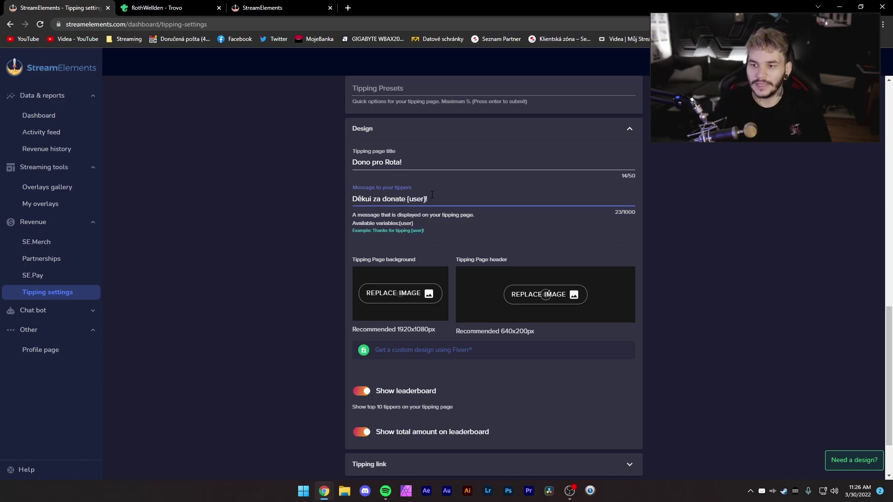
left_click_drag(427, 199, 408, 199)
left_click(430, 200)
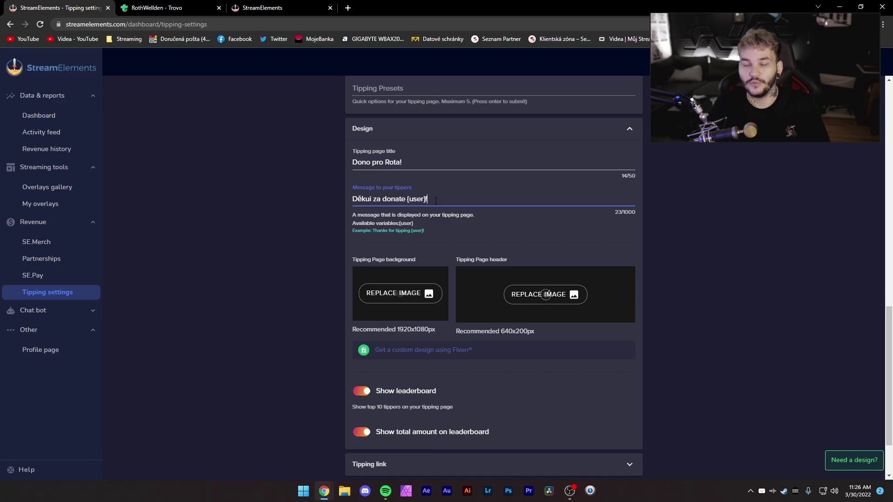
- Expand the Tipping link section, copy the tipping page link and open it in a new browser tab
scroll(559, 278, "down", 1)
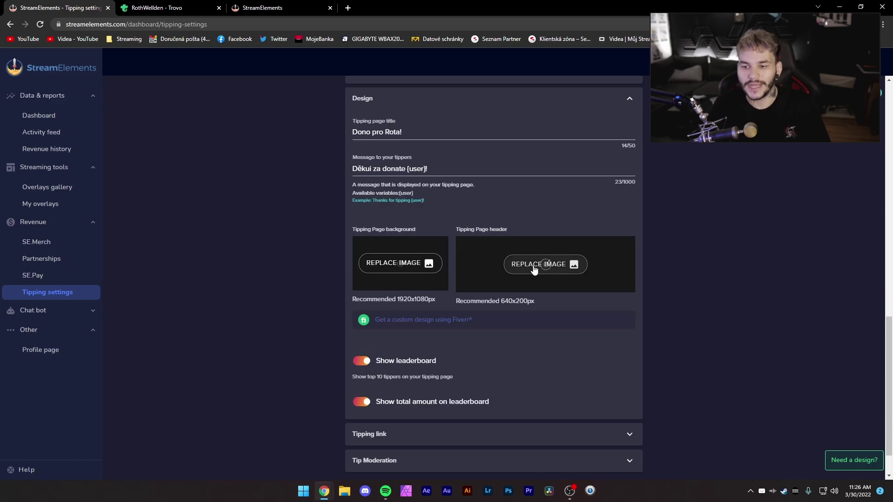
scroll(534, 266, "down", 1)
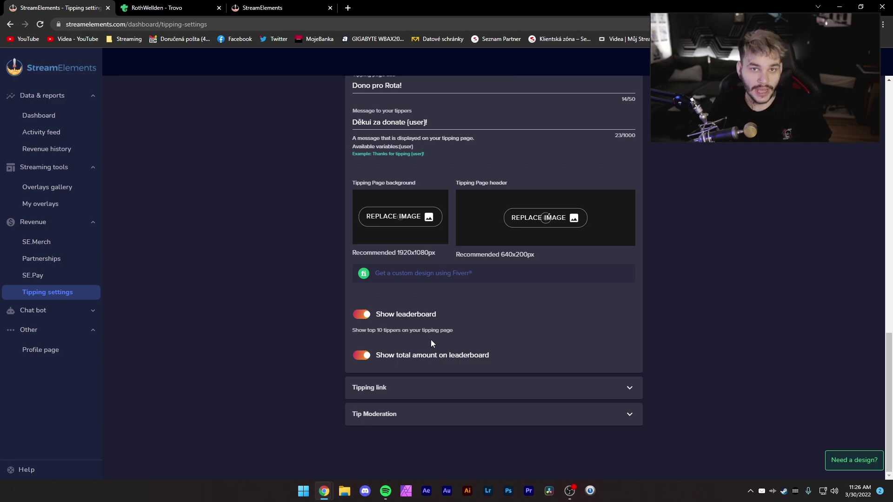
left_click(375, 387)
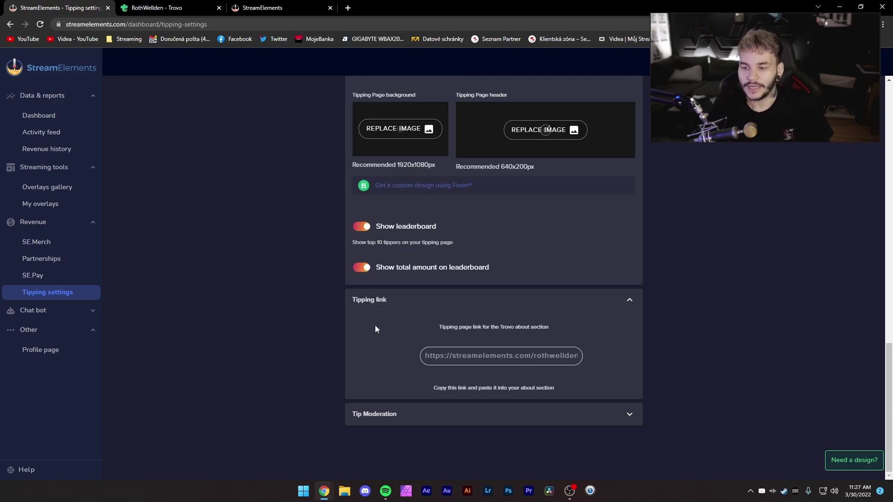
left_click(518, 361)
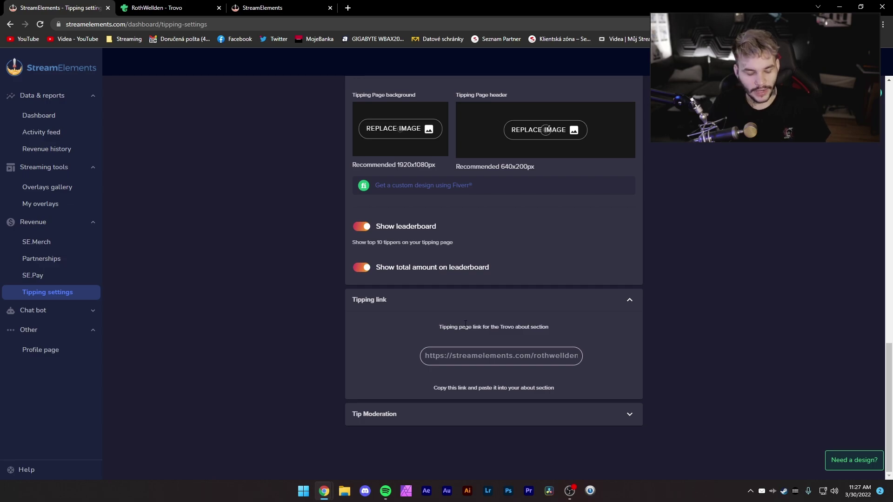
left_click(349, 8)
key("ctrl+v")
key("Return")
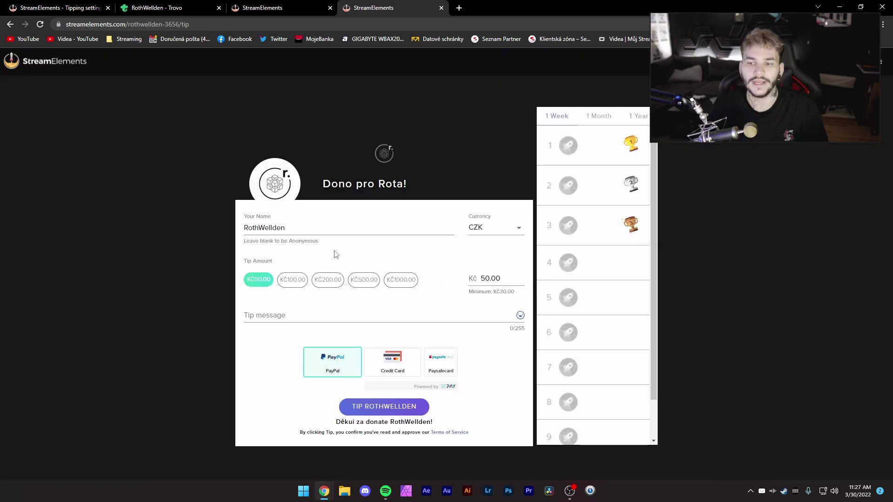
- View the Donate panel on the Trovo channel page and return to the tipping settings to copy the tipping link again
left_click(157, 9)
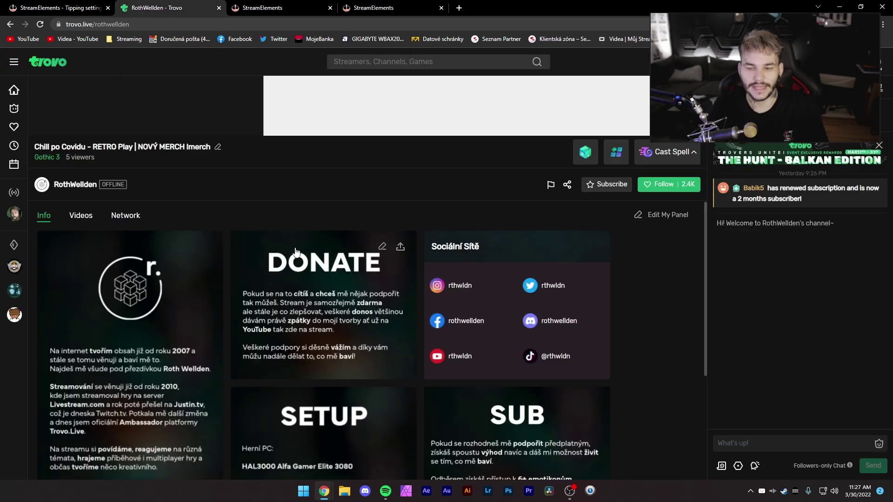
left_click(315, 274)
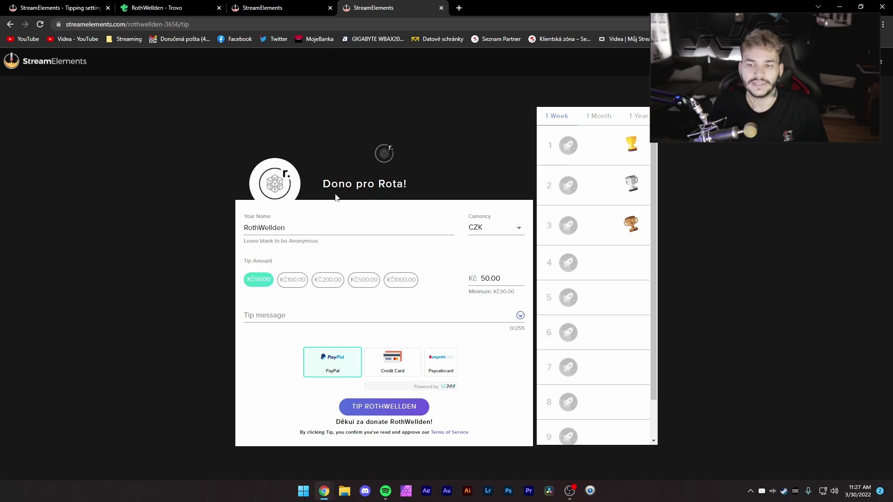
left_click(61, 8)
left_click(495, 354)
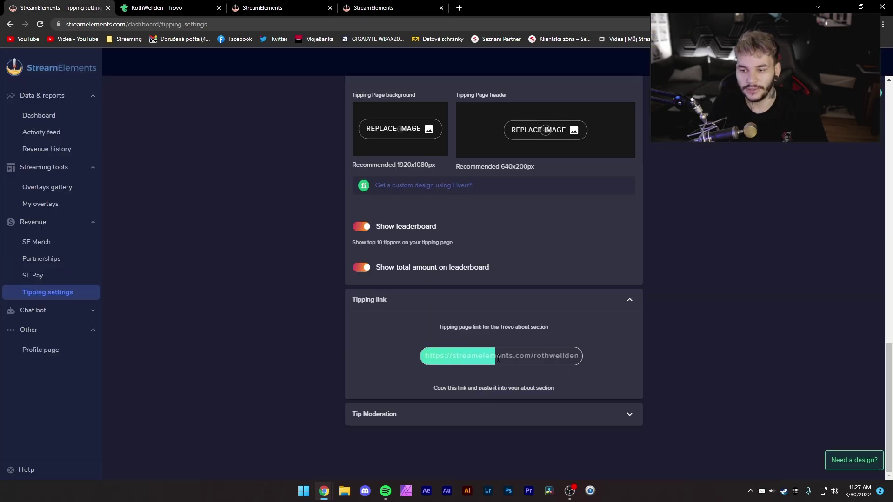
- Expand Tip Moderation and examine the message filter action, happy words, profanity protection and filtered words settings
left_click(447, 417)
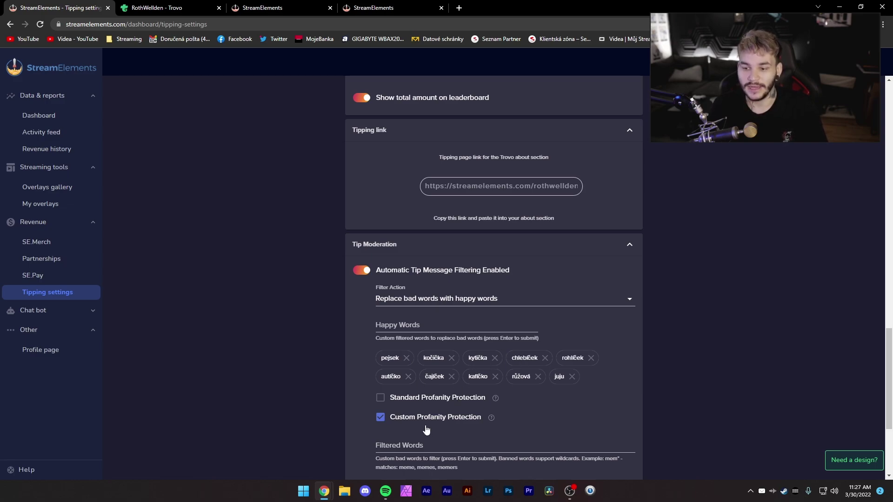
left_click(408, 441)
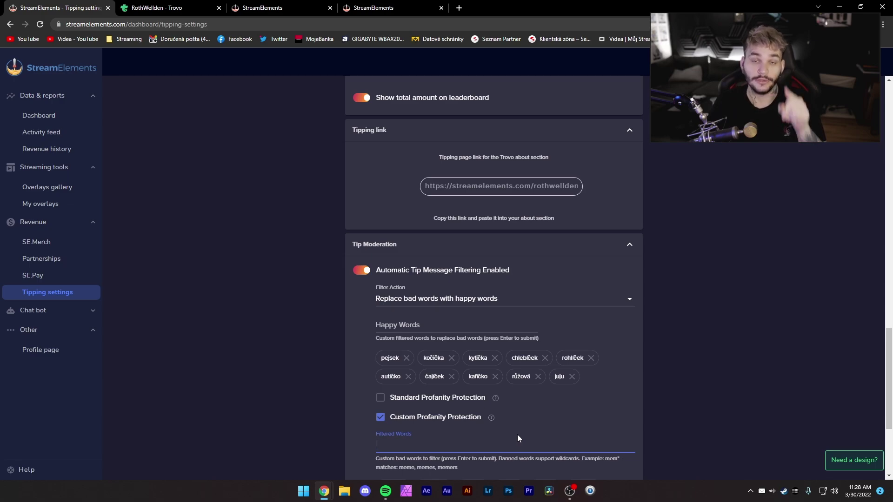
scroll(488, 301, "up", 15)
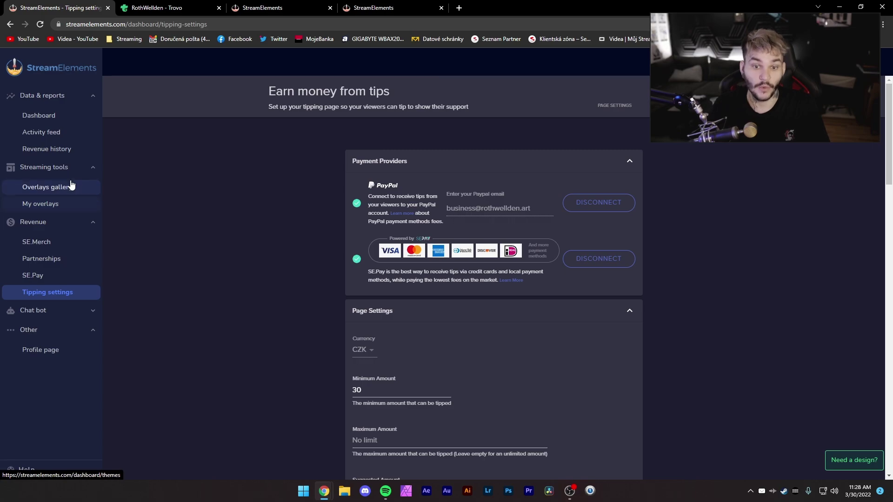
- Start a new overlay from My Overlays and show the available overlay resolutions
left_click(50, 211)
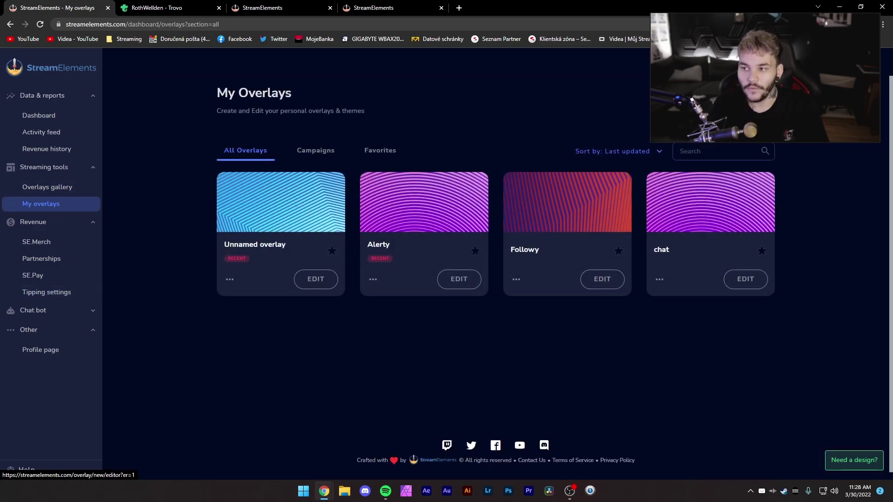
left_click(356, 211)
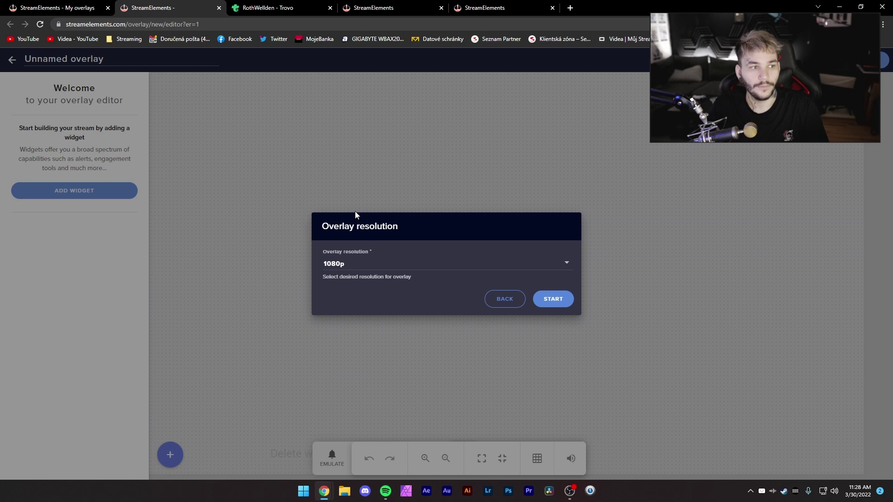
left_click(350, 263)
left_click(349, 261)
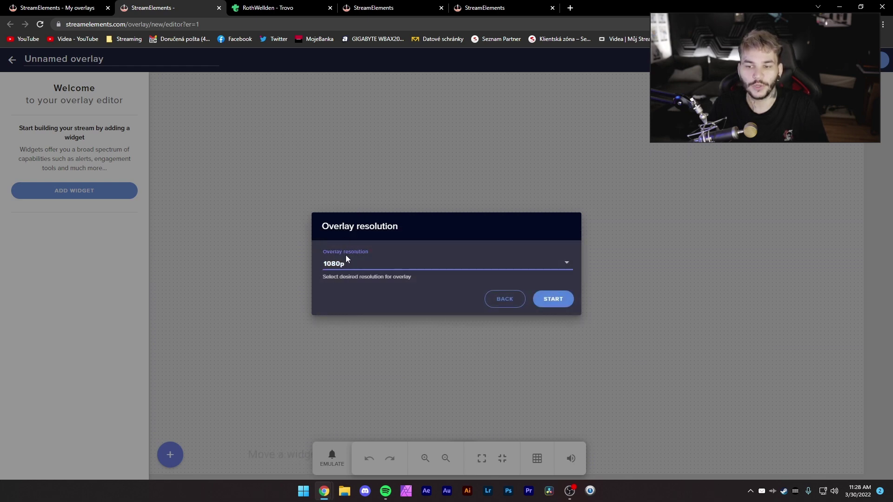
left_click(363, 265)
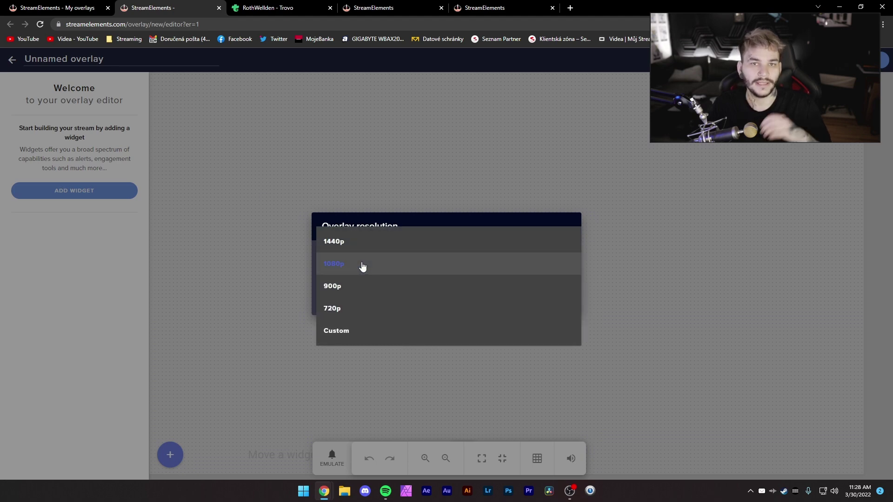
- Create the overlay with a custom square resolution 500 pixels wide
left_click(345, 333)
left_click_drag(344, 285, 303, 285)
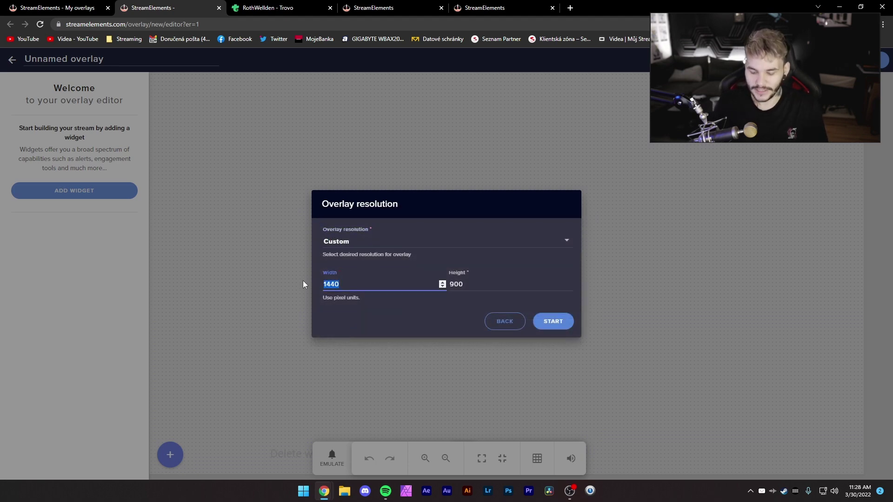
type("500")
key("Tab")
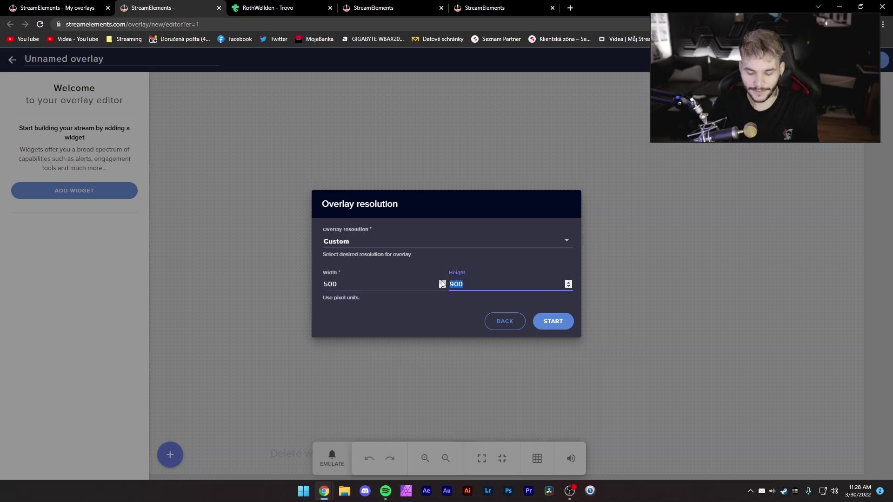
key("Return")
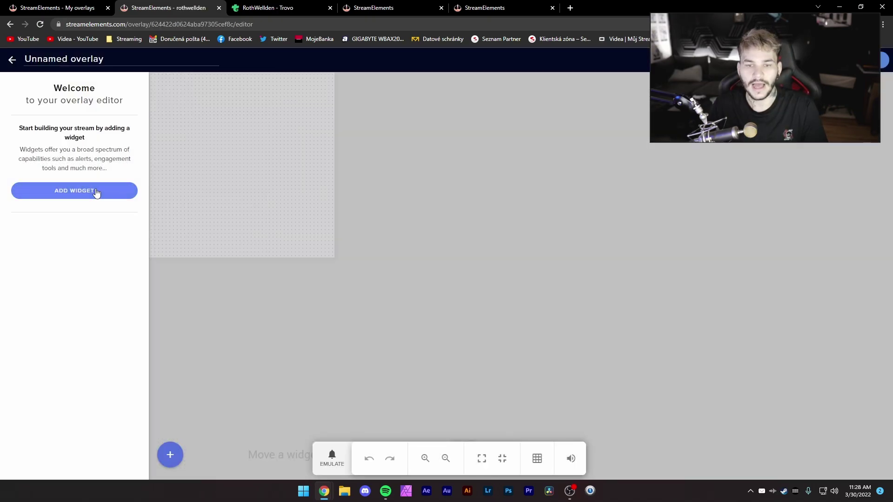